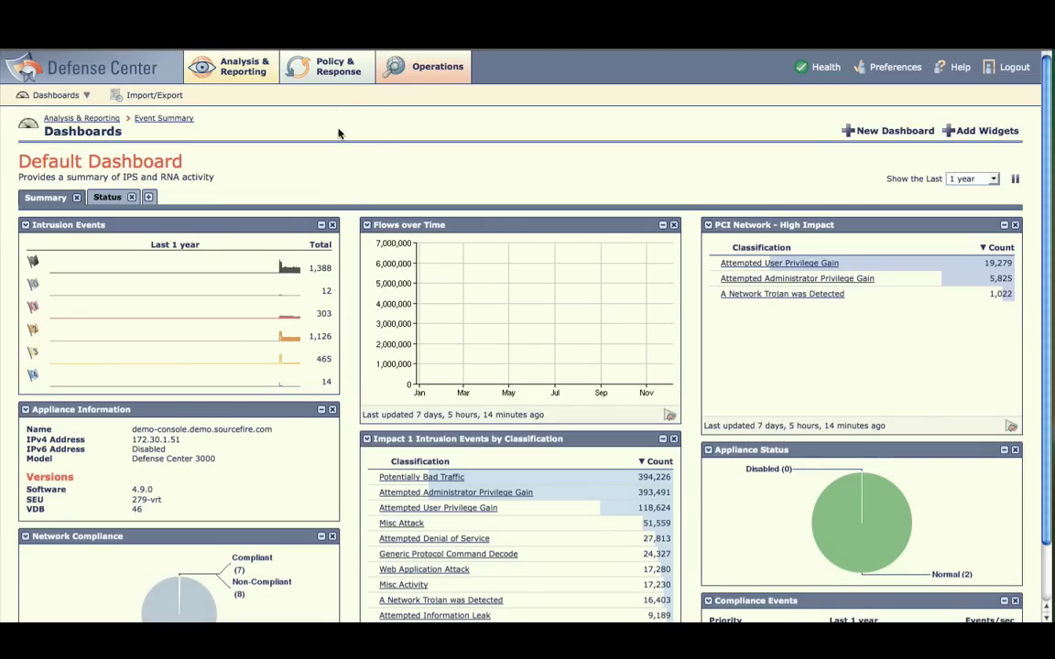
Go to Policy & Response > IPS > Intrusion Policy to list the existing intrusion policies.
{"action": "mouse_move", "coordinate": [340, 81]}
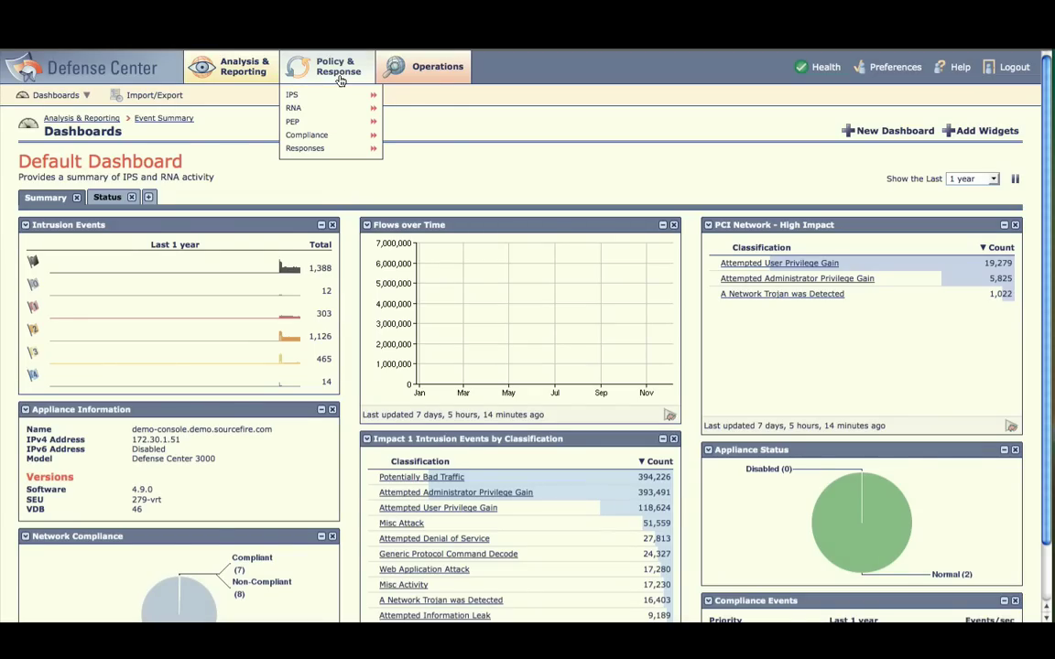
{"action": "mouse_move", "coordinate": [305, 94]}
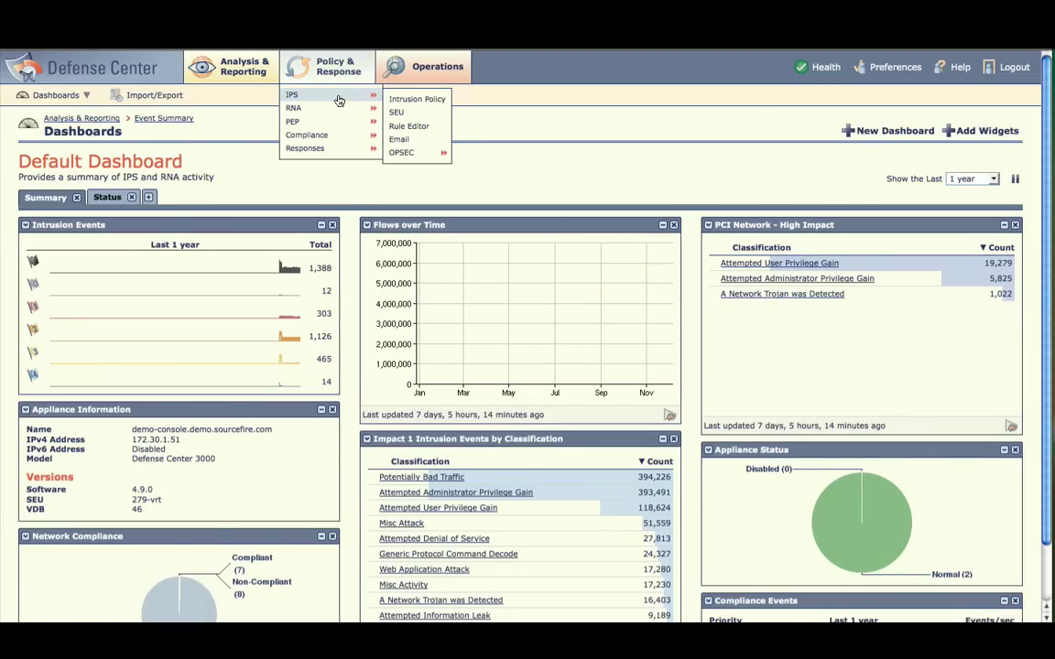
{"action": "left_click", "coordinate": [409, 103]}
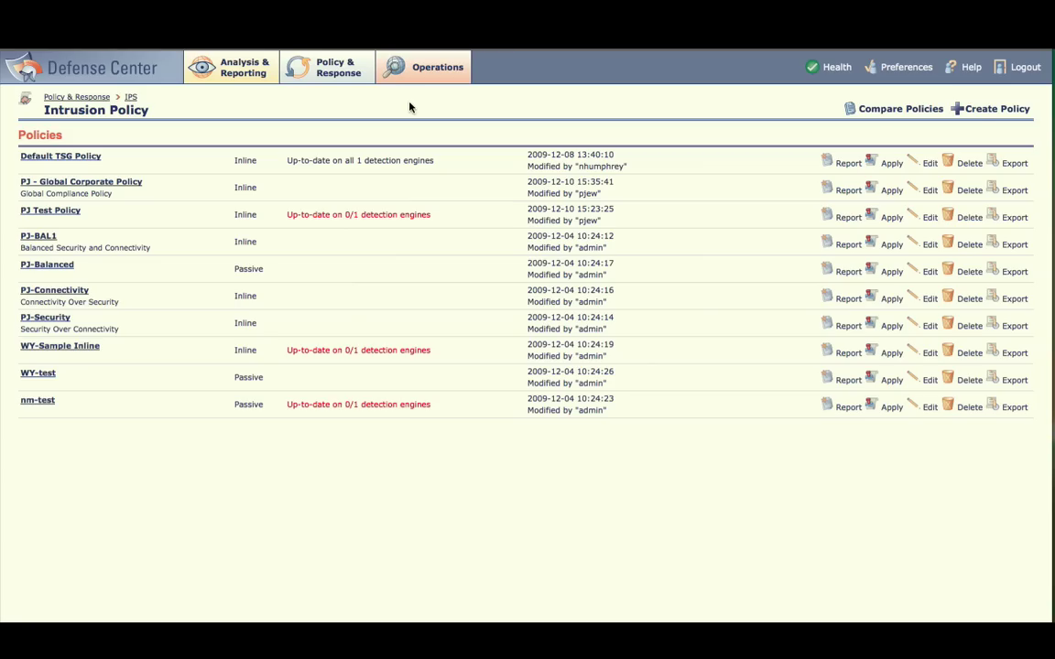
Create an intrusion policy named 'Perimeter Policy' with description 'Policy to protect the network perimeter'.
{"action": "left_click", "coordinate": [1000, 114]}
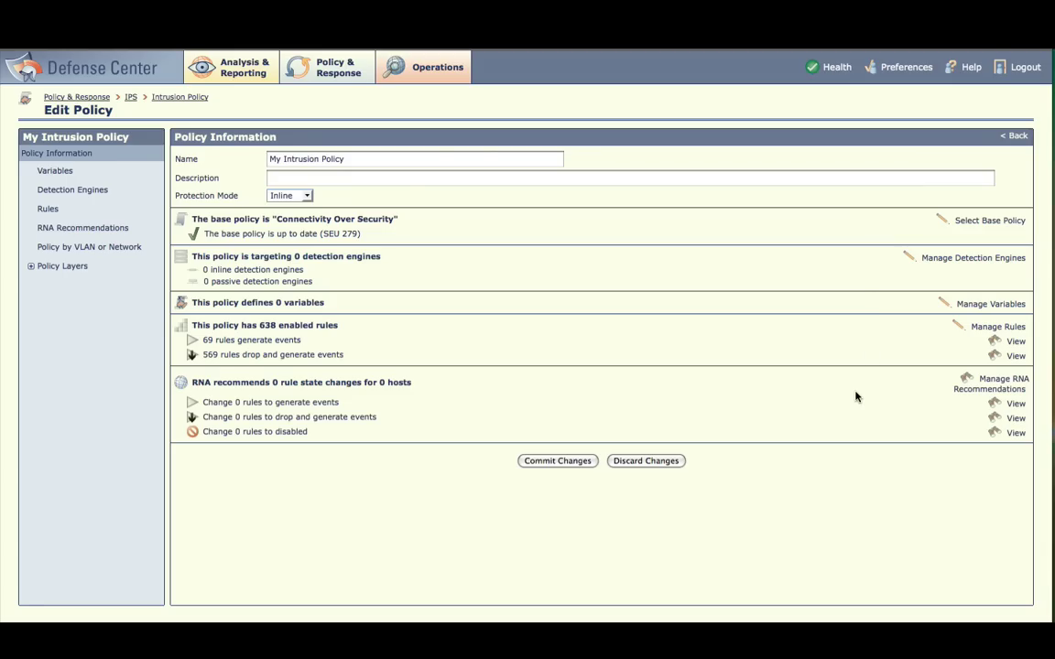
{"action": "left_click", "coordinate": [428, 158]}
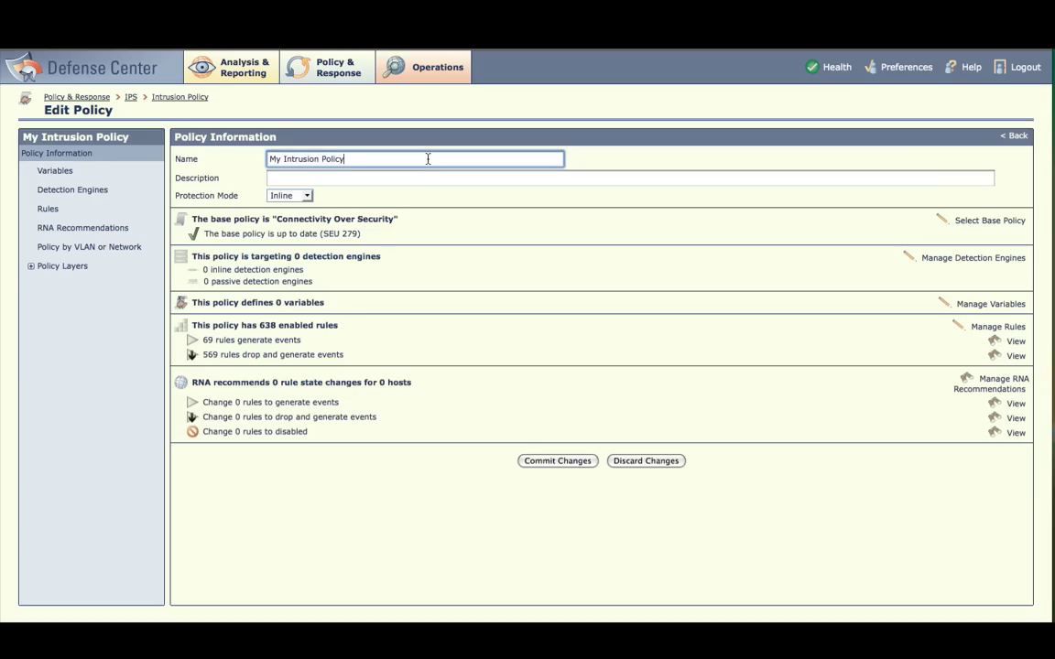
{"action": "left_click_drag", "start_coordinate": [428, 159], "coordinate": [248, 158]}
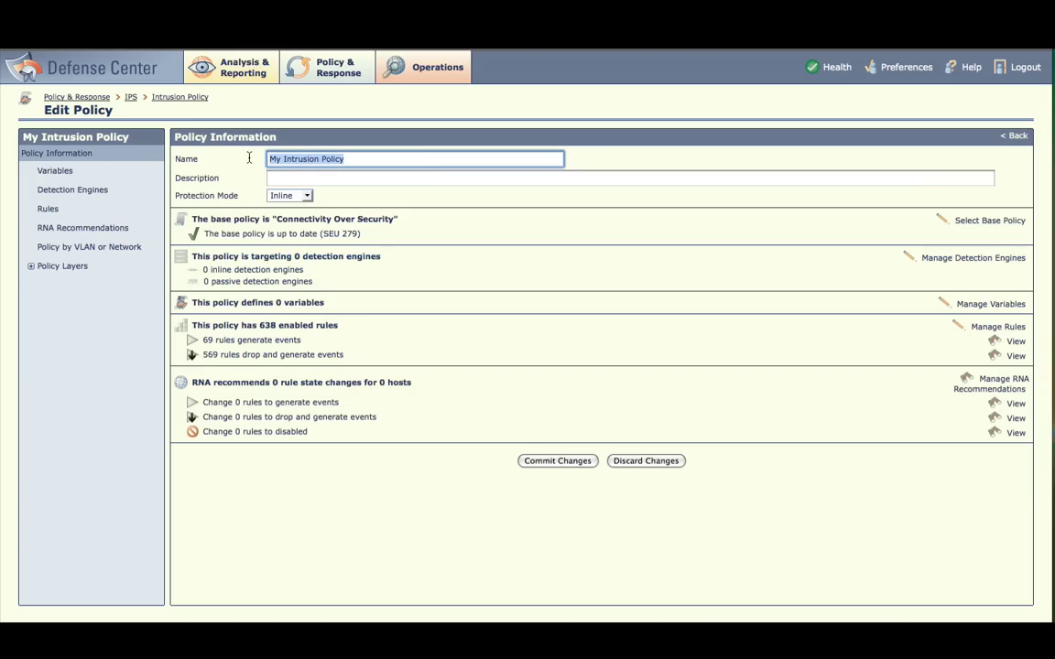
{"action": "type", "text": "Per"}
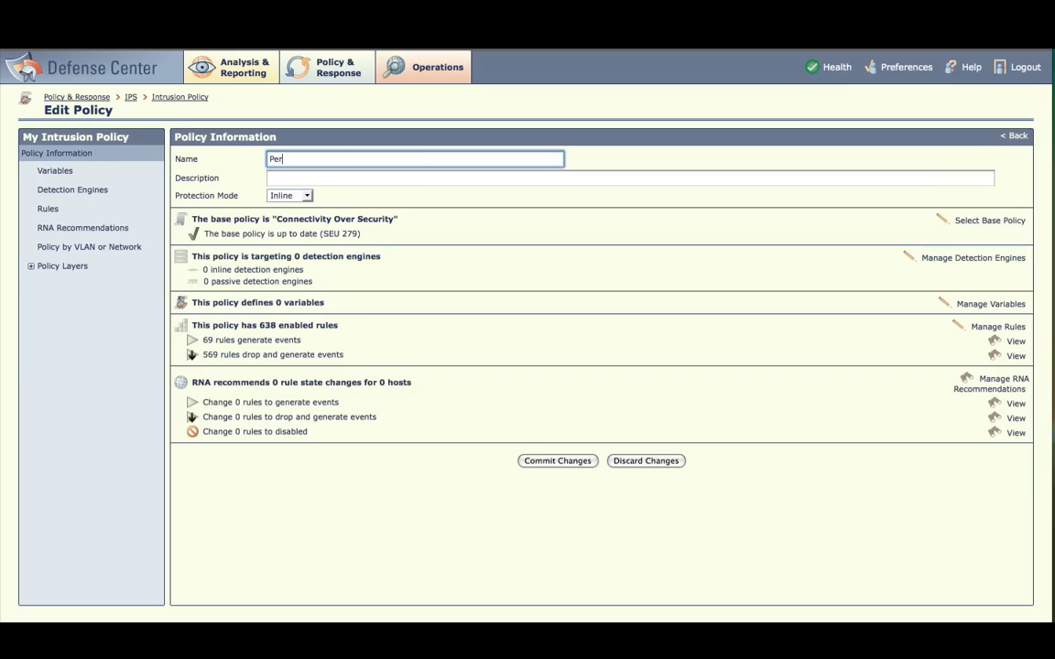
{"action": "type", "text": "imeter Policy"}
{"action": "left_click", "coordinate": [269, 178]}
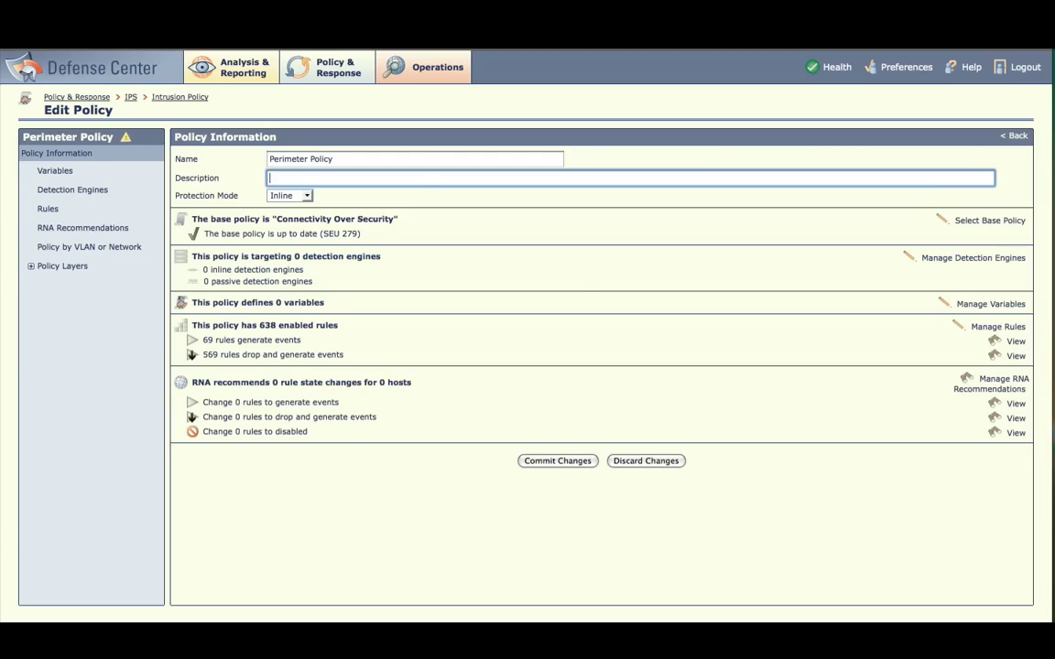
{"action": "type", "text": "Policy to protect the network perimeter"}
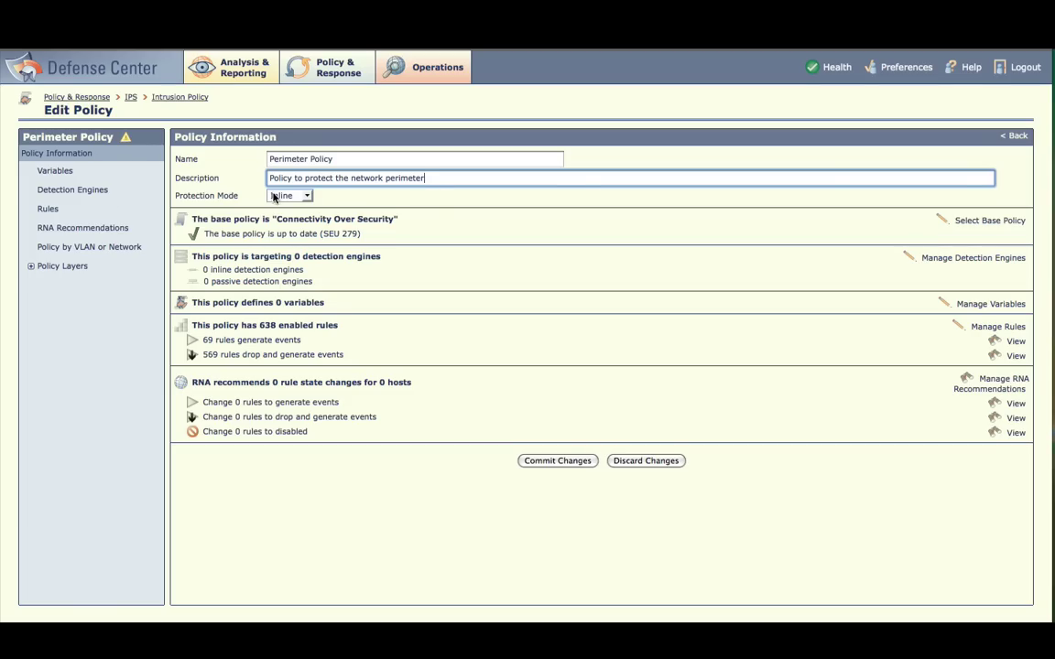
Set the base policy to Balanced Security and Connectivity, raising enabled rules from 638 to 1401.
{"action": "left_click", "coordinate": [977, 221]}
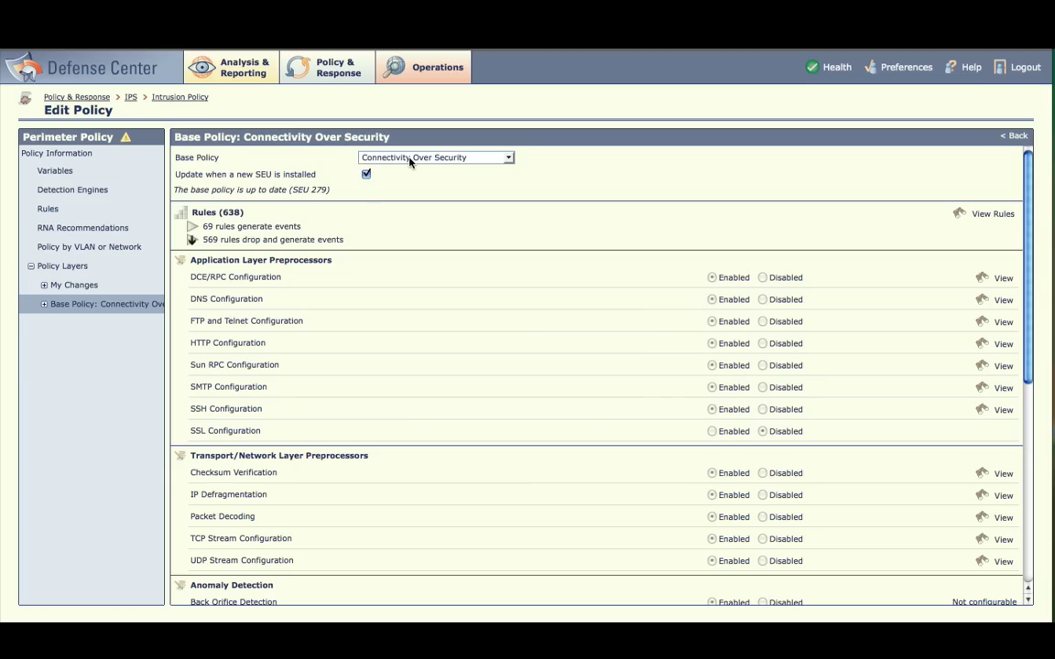
{"action": "left_click", "coordinate": [409, 159]}
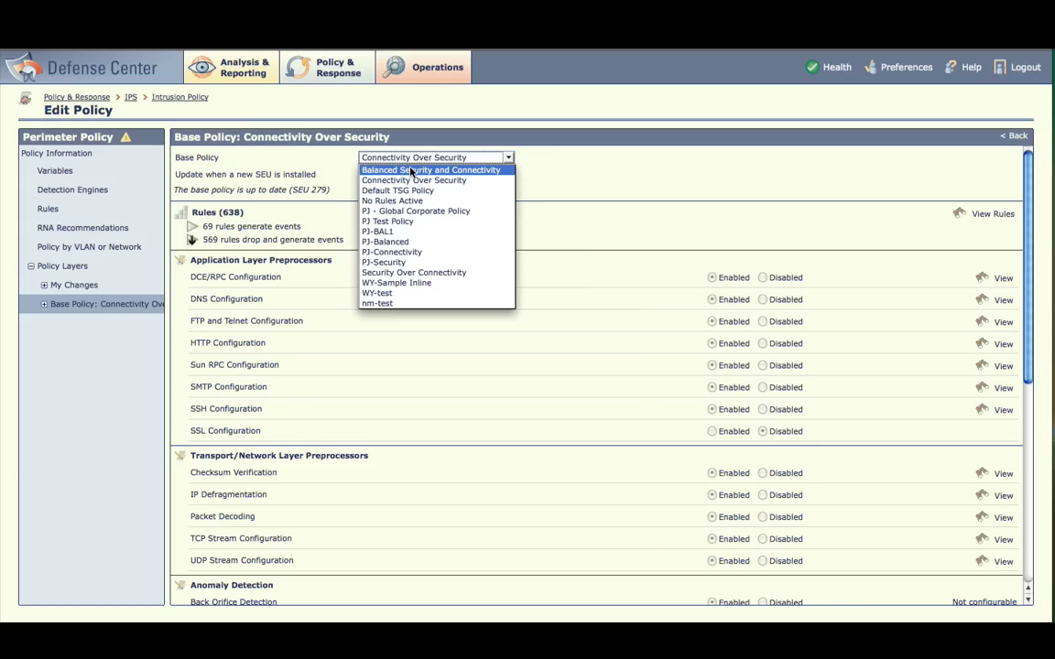
{"action": "left_click", "coordinate": [410, 171]}
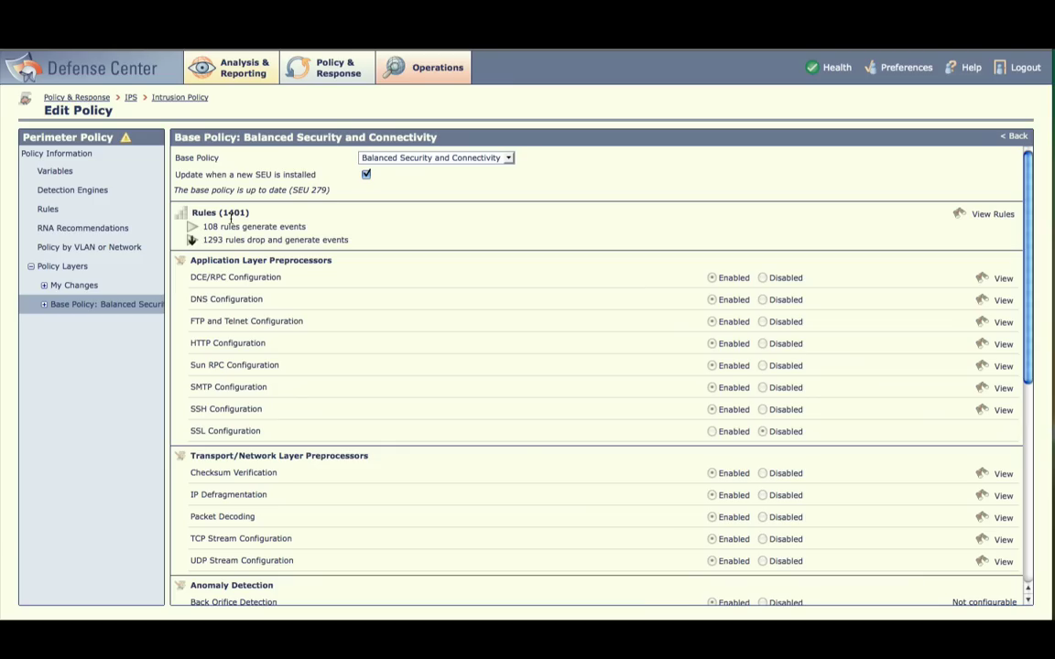
Add the Sourcefire3D sensor, with its TSG IPS DE detection engine, as the policy's target.
{"action": "left_click", "coordinate": [1019, 137]}
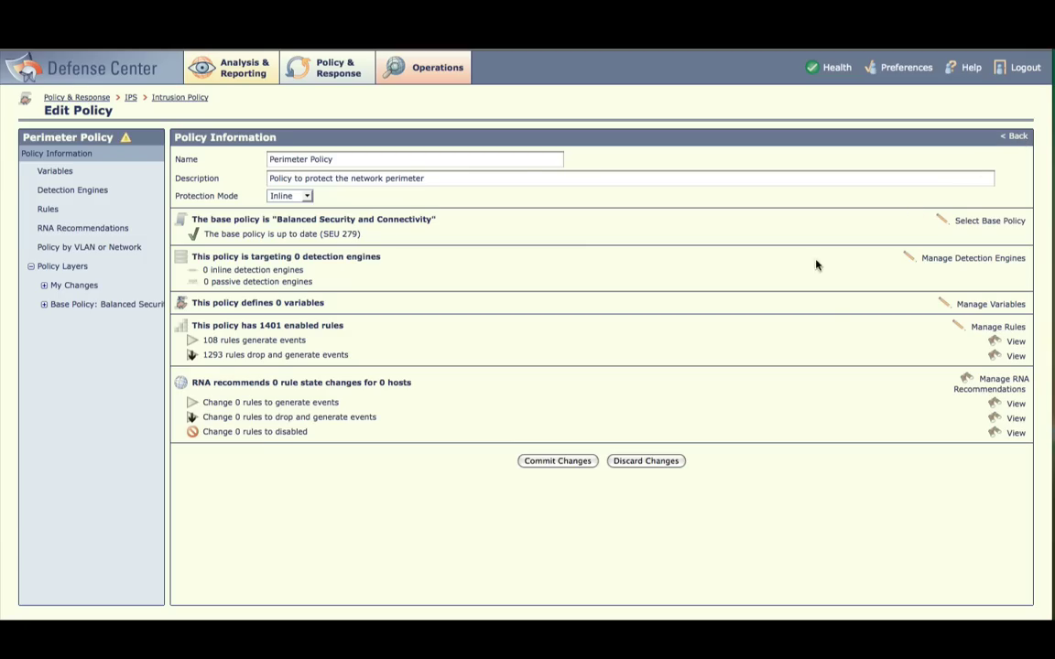
{"action": "left_click", "coordinate": [980, 262]}
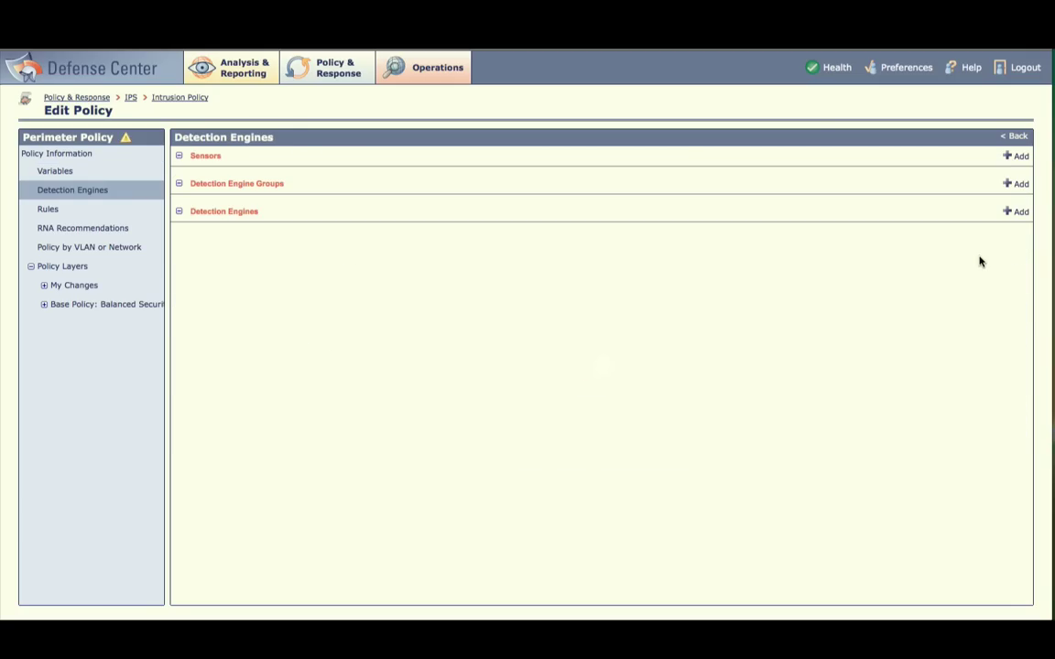
{"action": "left_click", "coordinate": [1019, 157]}
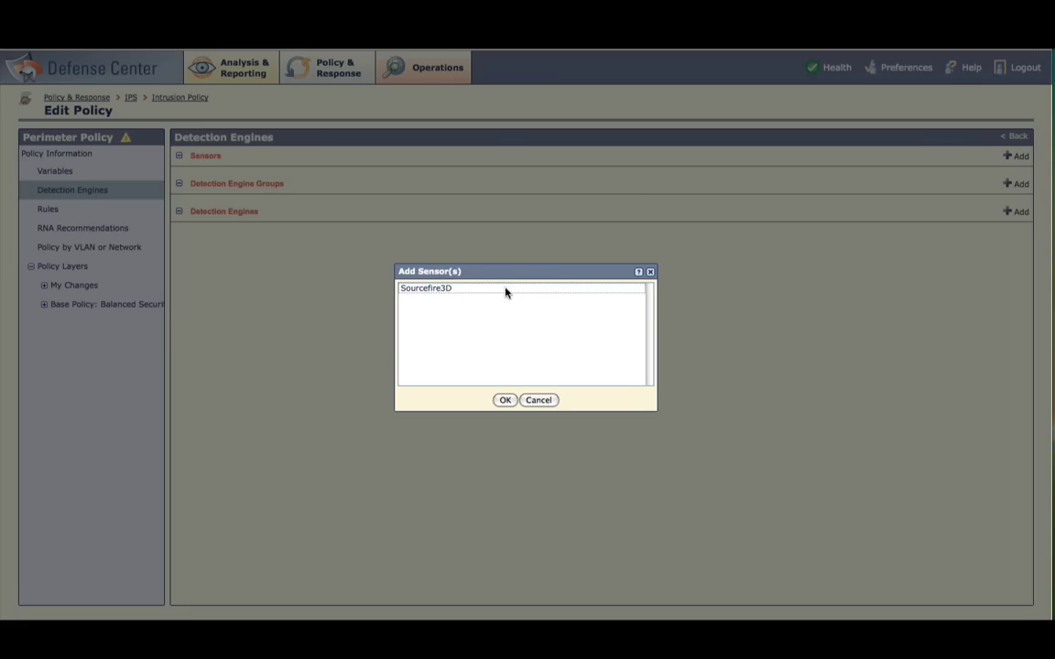
{"action": "left_click", "coordinate": [505, 289]}
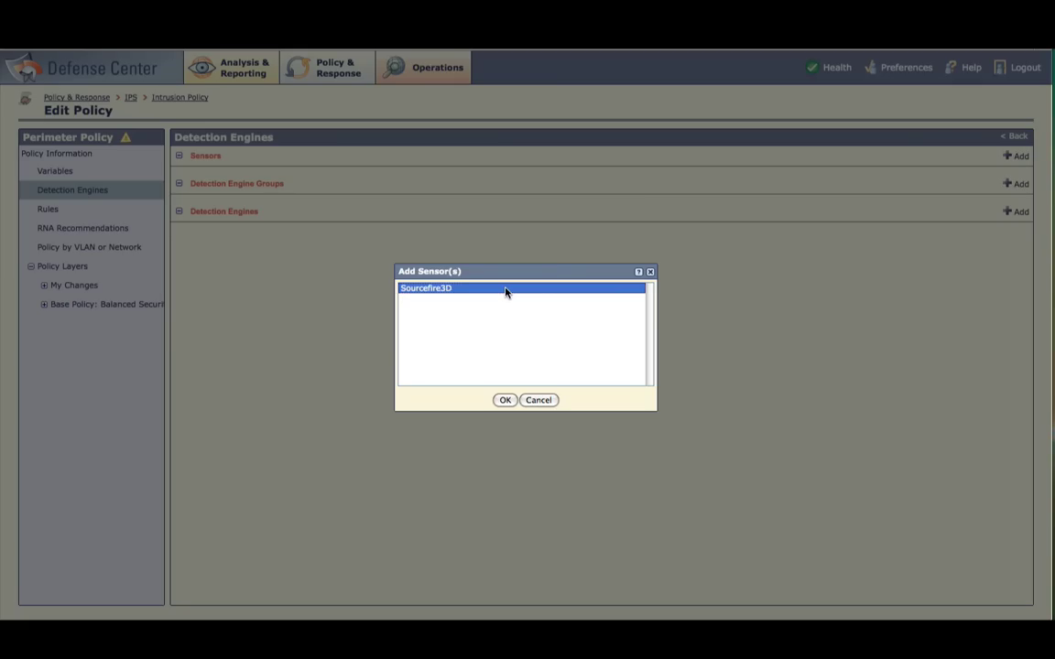
{"action": "left_click", "coordinate": [505, 400]}
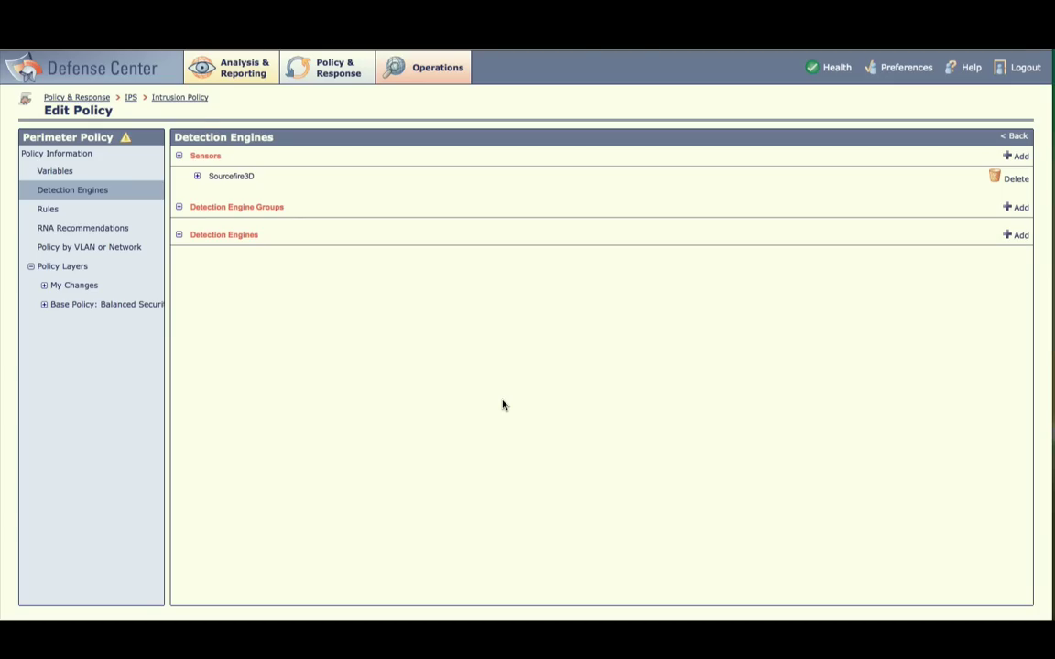
{"action": "left_click", "coordinate": [198, 177]}
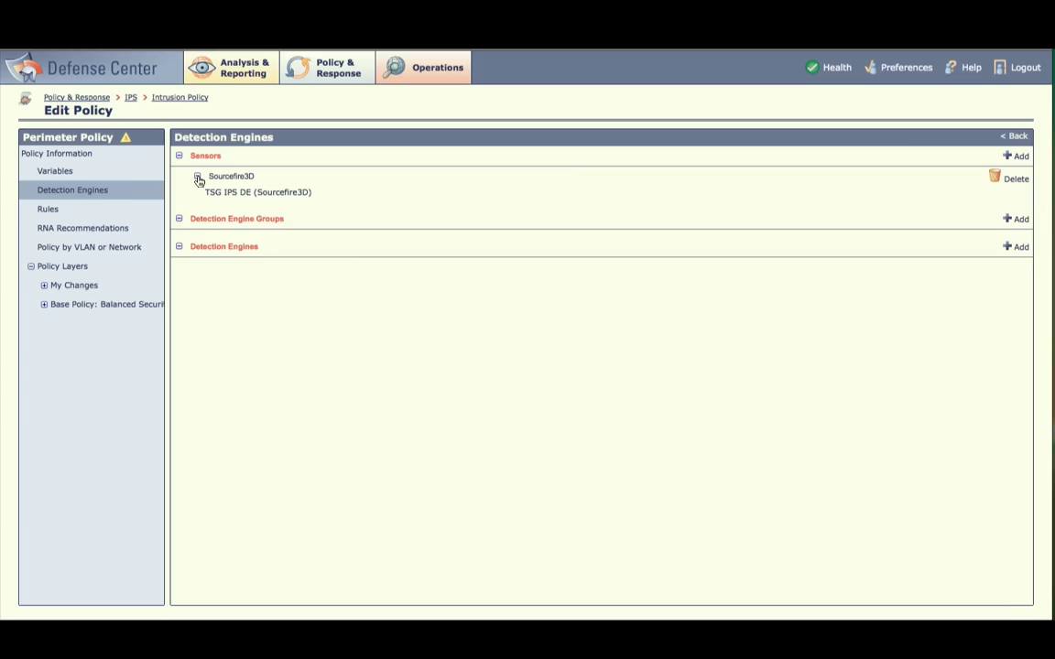
Return to Perimeter Policy's information overview, now showing one inline detection engine targeted.
{"action": "left_click", "coordinate": [1006, 139]}
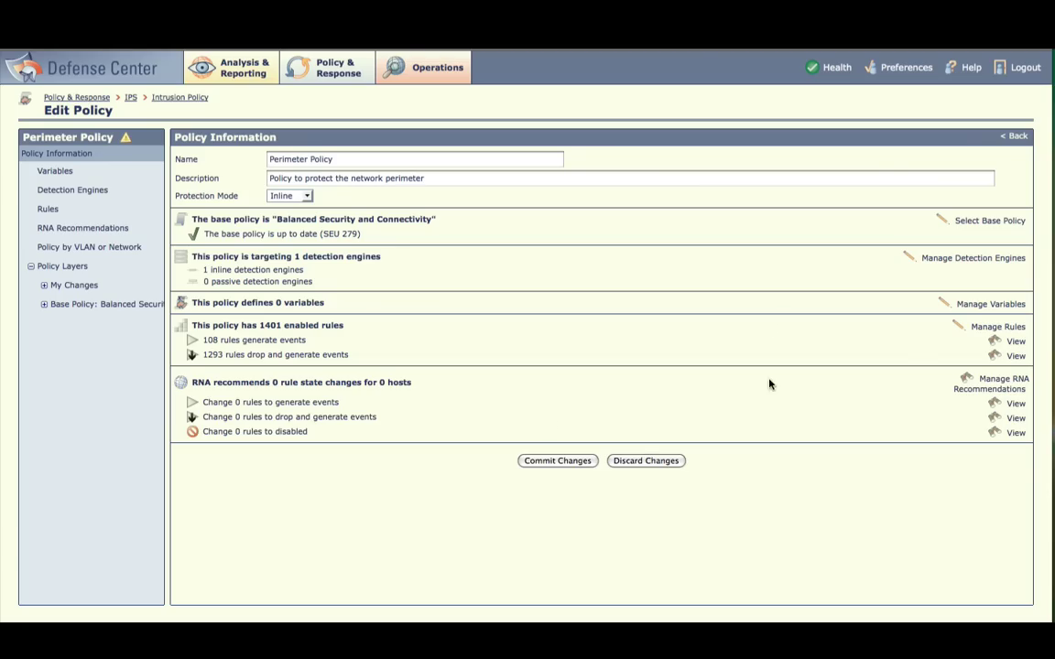
Generate RNA recommendations, yielding 7328 rule state changes for 3185 hosts.
{"action": "left_click", "coordinate": [977, 381]}
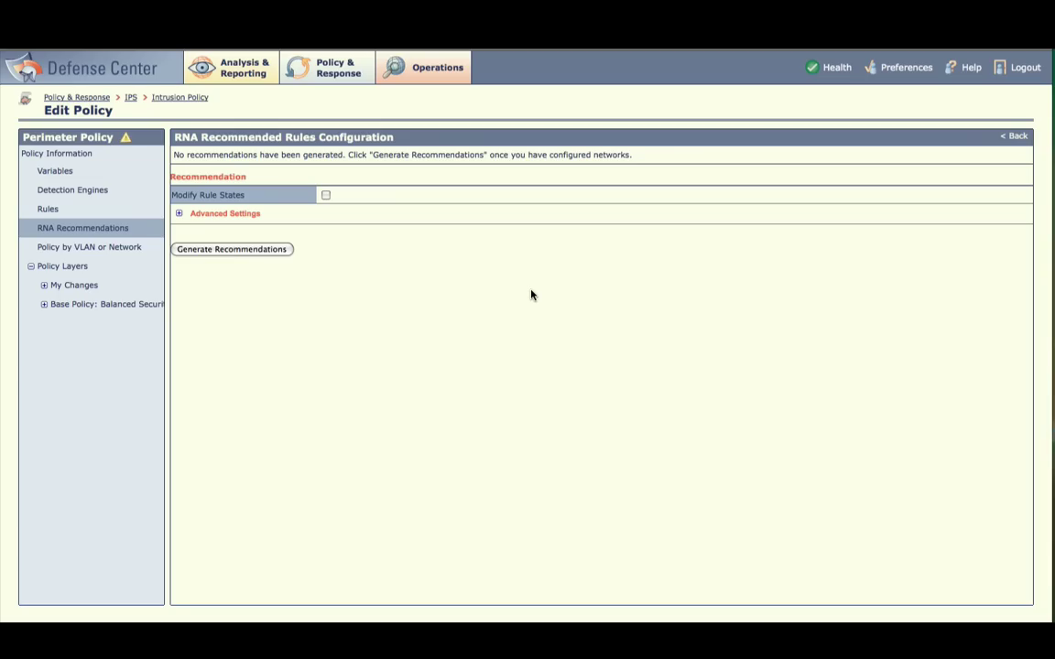
{"action": "left_click", "coordinate": [245, 251]}
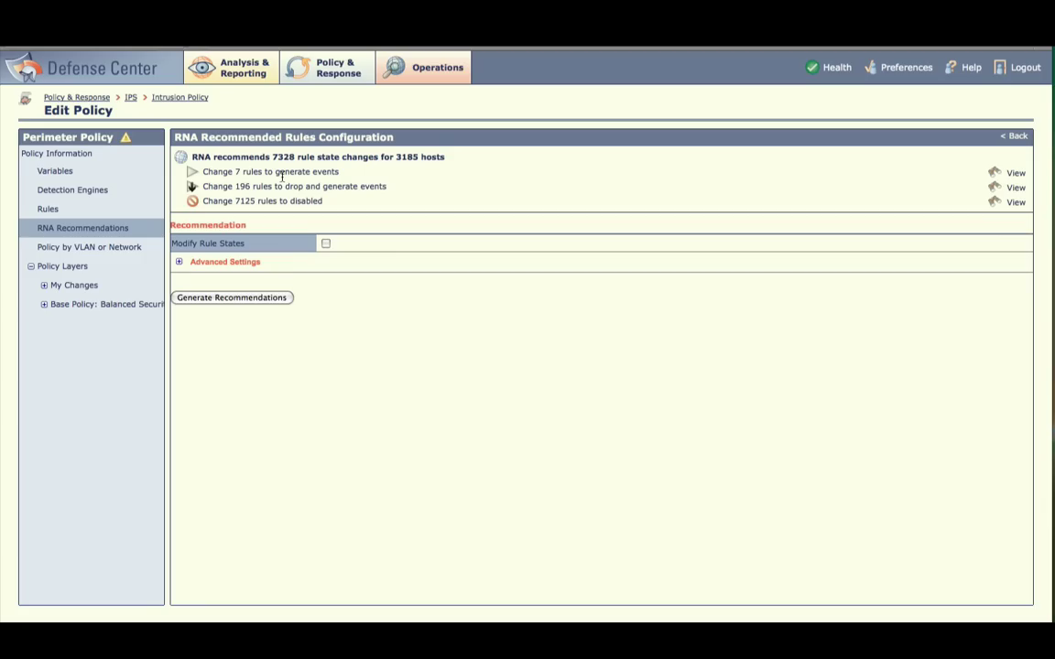
Apply the RNA recommended rule states, leaving 203 enabled rules: 7 generating events, 196 dropping.
{"action": "left_click", "coordinate": [326, 244]}
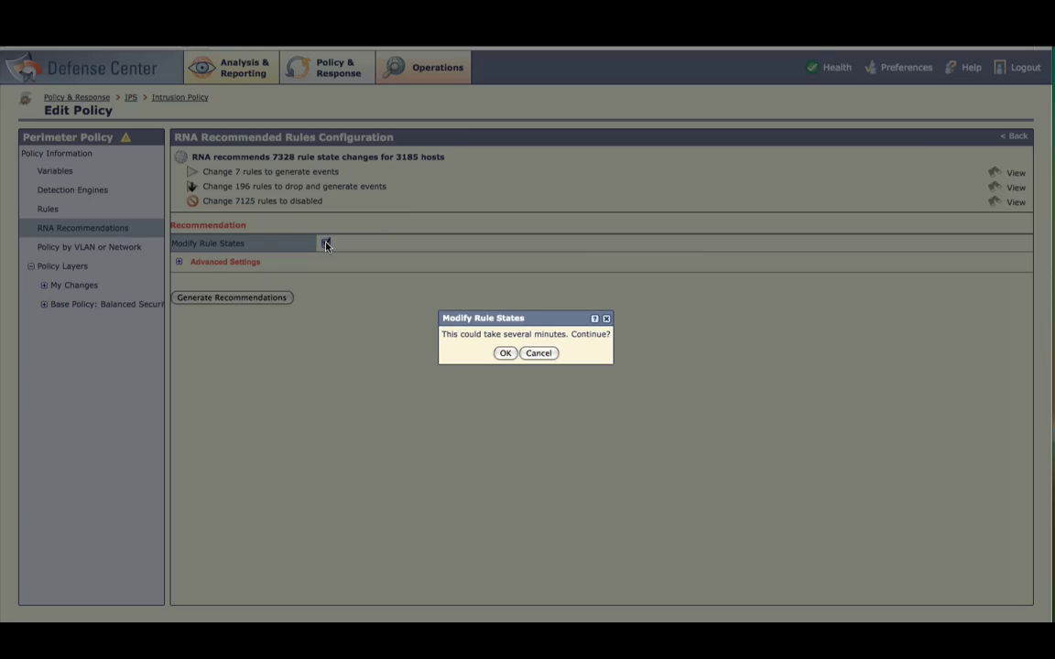
{"action": "left_click", "coordinate": [503, 354]}
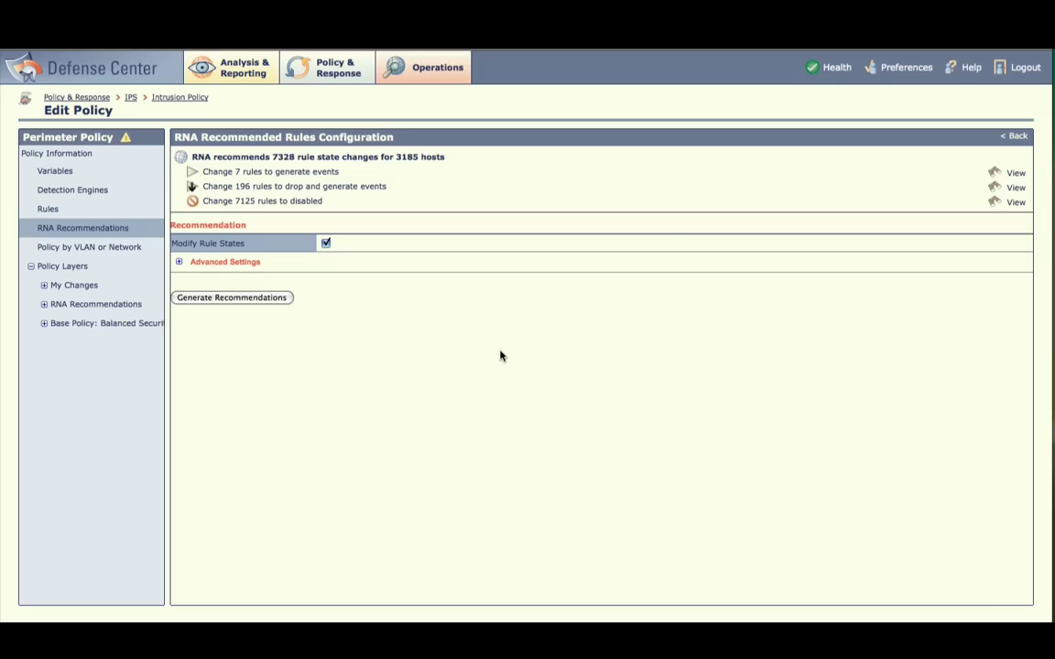
{"action": "left_click", "coordinate": [1007, 136]}
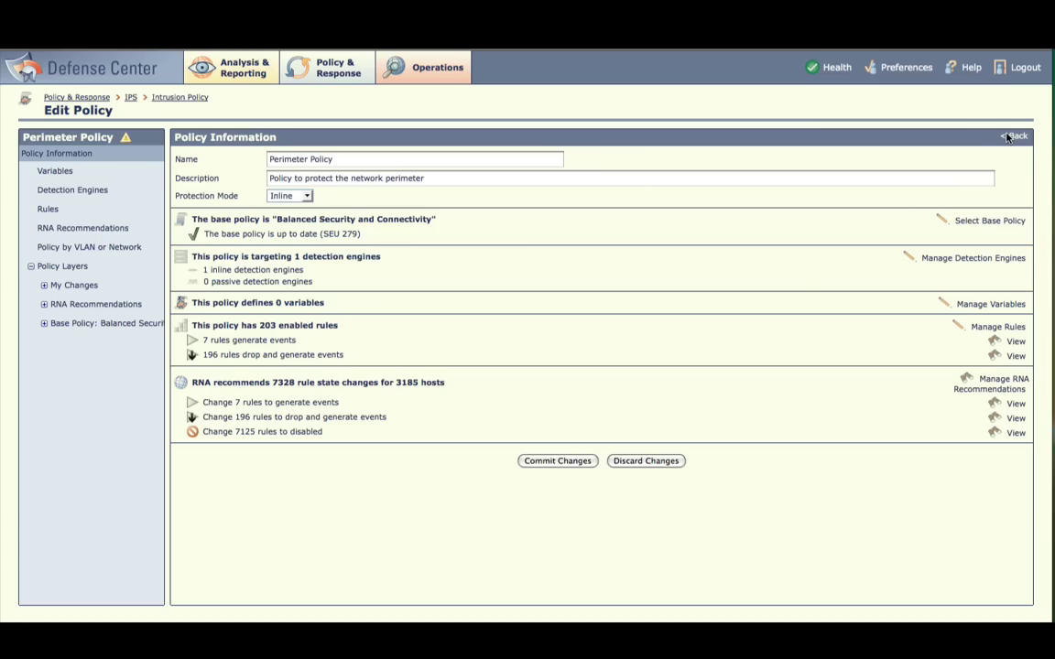
Show the policy's 182-page rule list and focus its Filter field.
{"action": "left_click", "coordinate": [978, 328]}
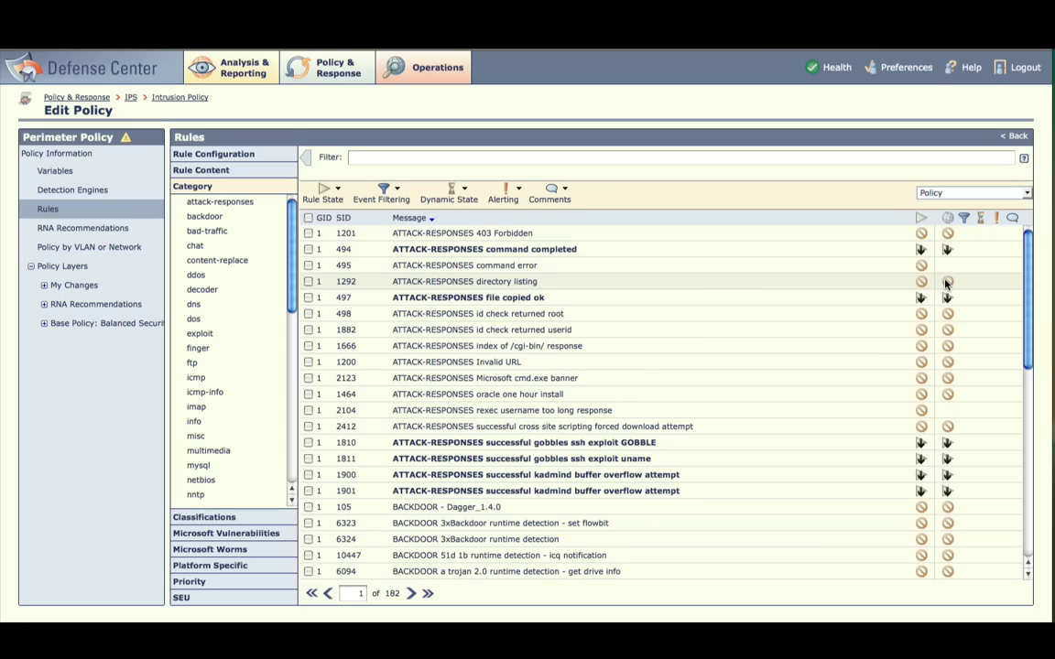
{"action": "left_click", "coordinate": [460, 156]}
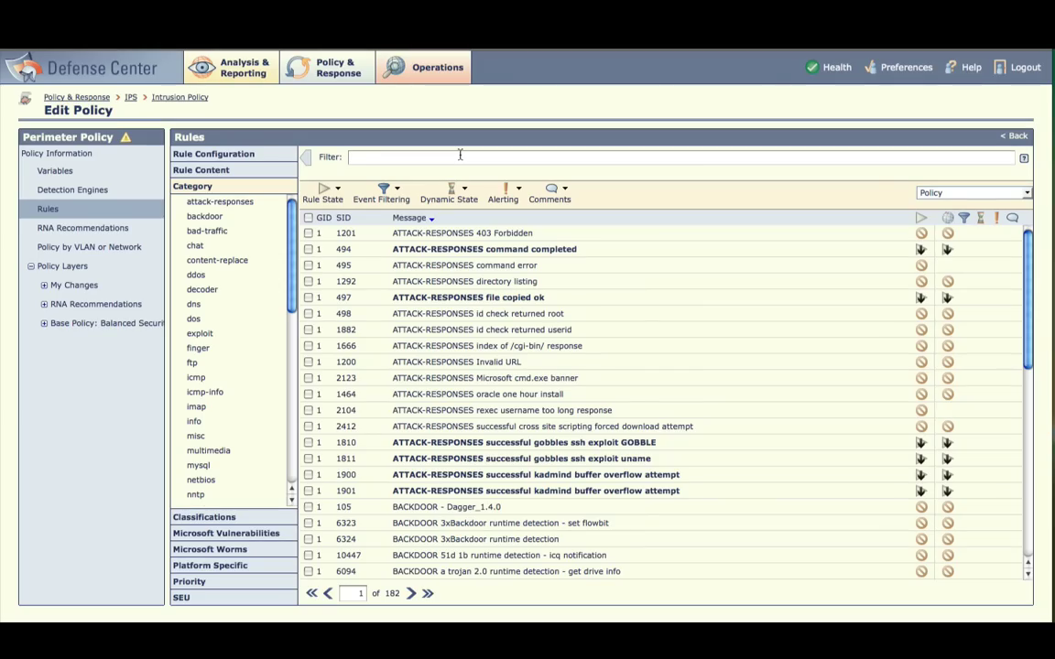
Filter the rules on 'conficker' to list the 7 matching rules, glancing at the filter tips.
{"action": "type", "text": "conficker"}
{"action": "key", "text": "Return"}
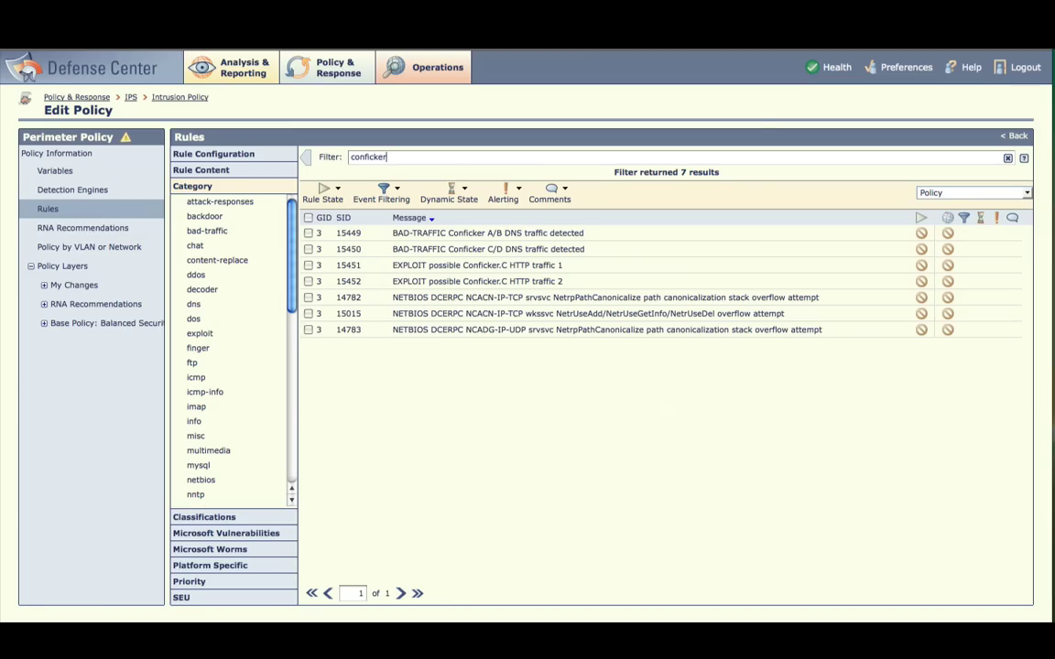
{"action": "left_click", "coordinate": [209, 549]}
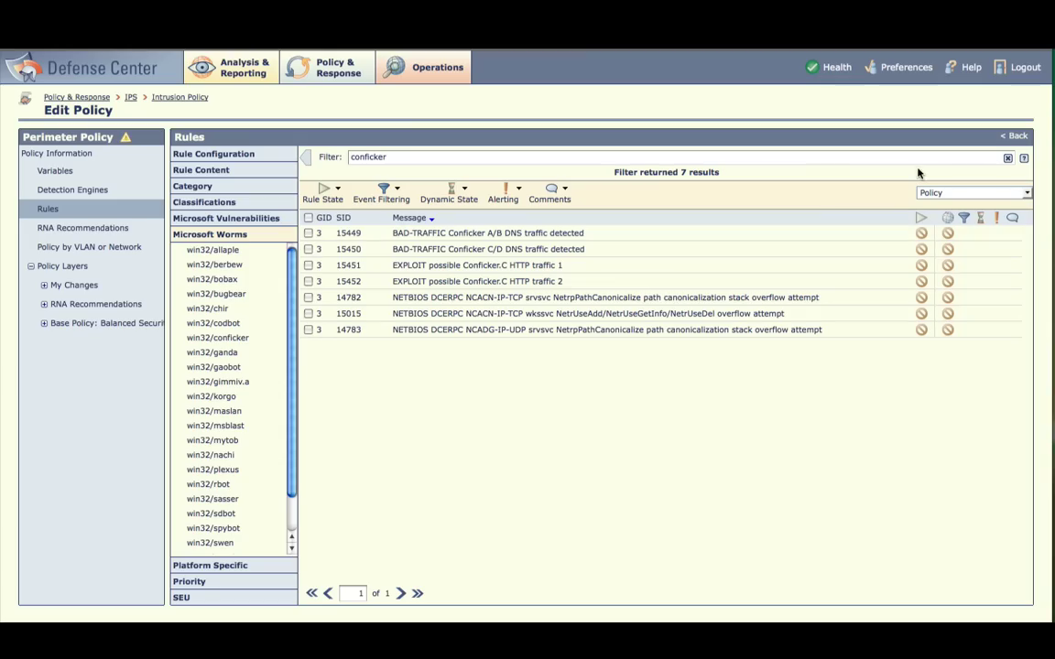
{"action": "left_click", "coordinate": [1024, 161]}
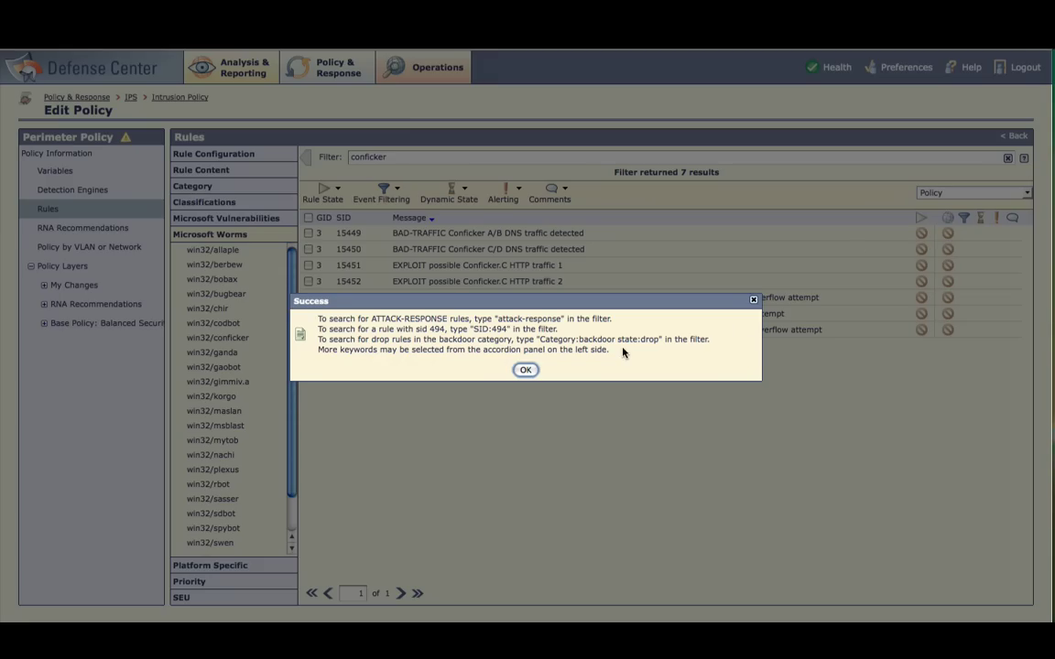
{"action": "left_click", "coordinate": [527, 370]}
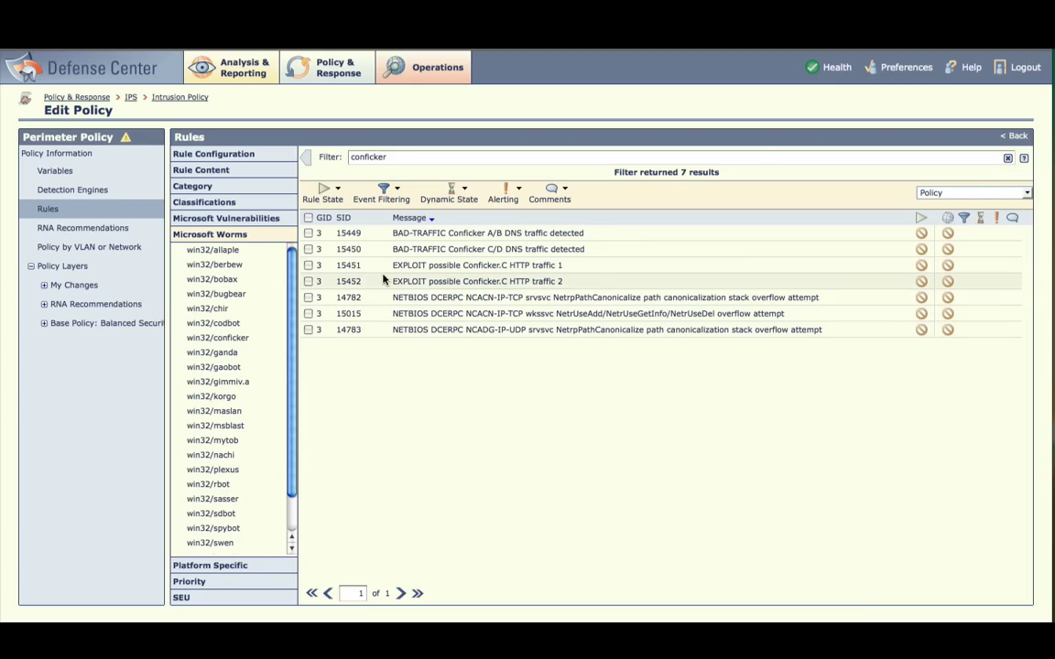
Select all 7 filtered Conficker rules and set their state to Drop and Generate Events.
{"action": "left_click", "coordinate": [308, 219]}
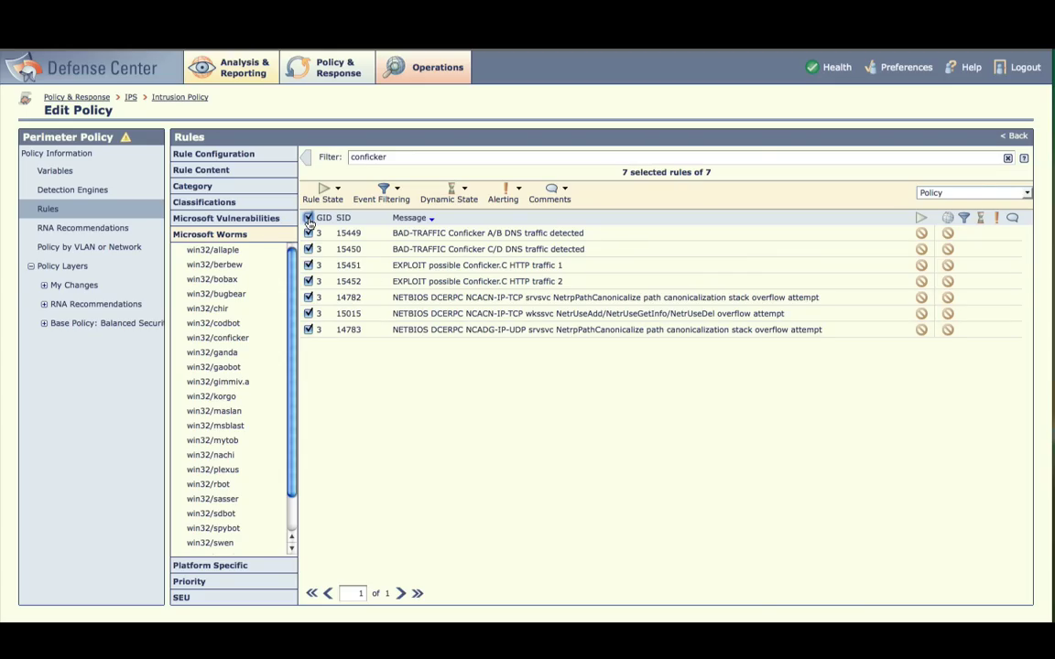
{"action": "left_click", "coordinate": [325, 199]}
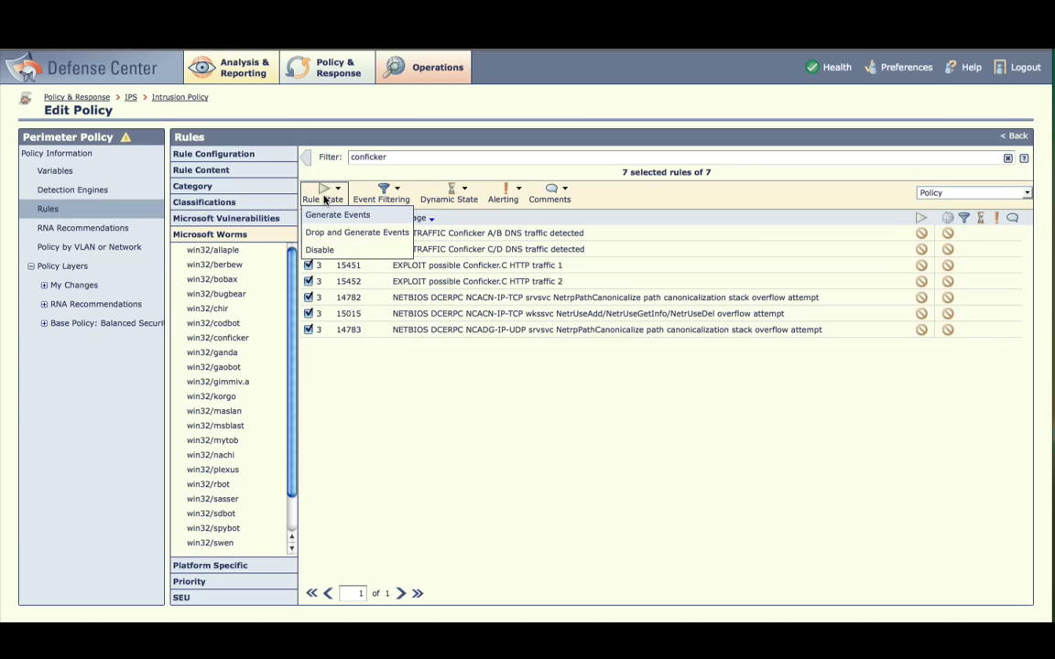
{"action": "left_click", "coordinate": [340, 234]}
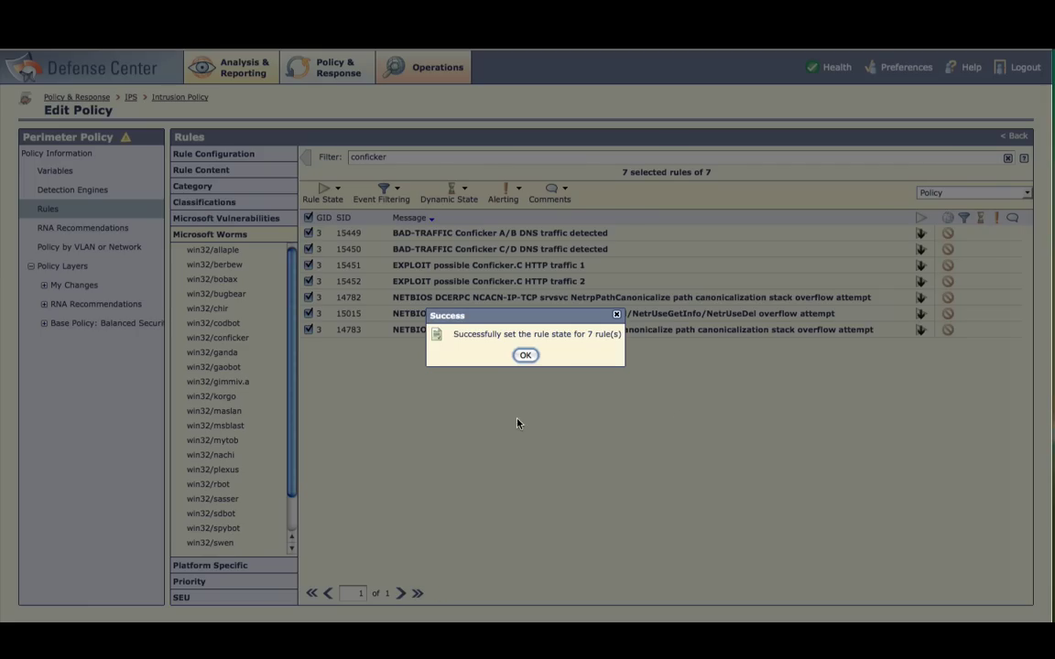
{"action": "left_click", "coordinate": [526, 356]}
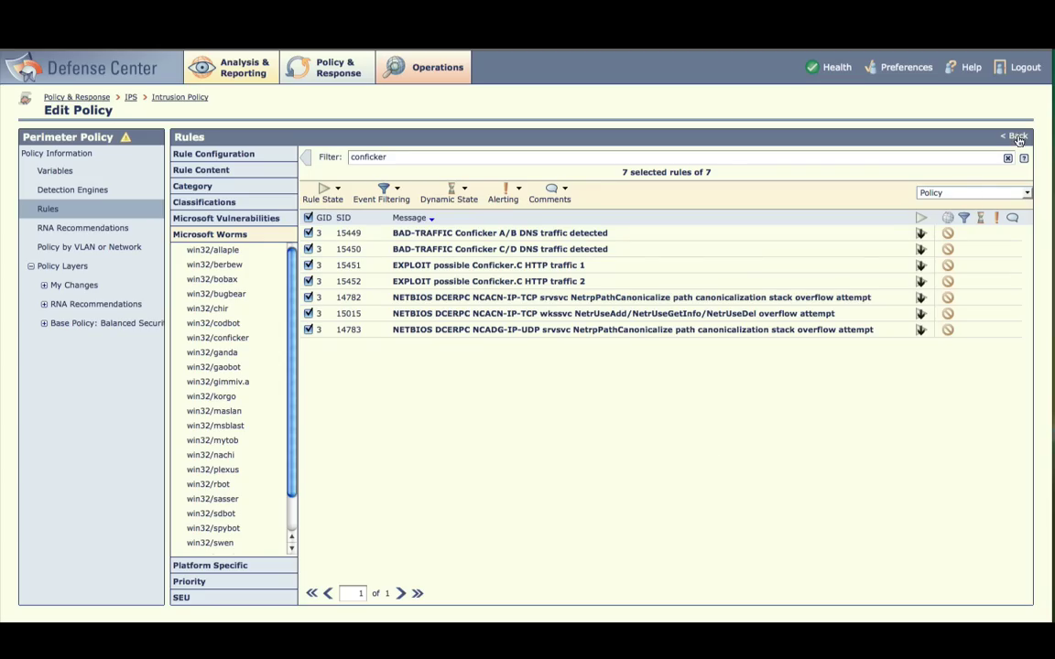
Return to the policy summary and start committing changes with the description 'Created policy'.
{"action": "left_click", "coordinate": [1018, 137]}
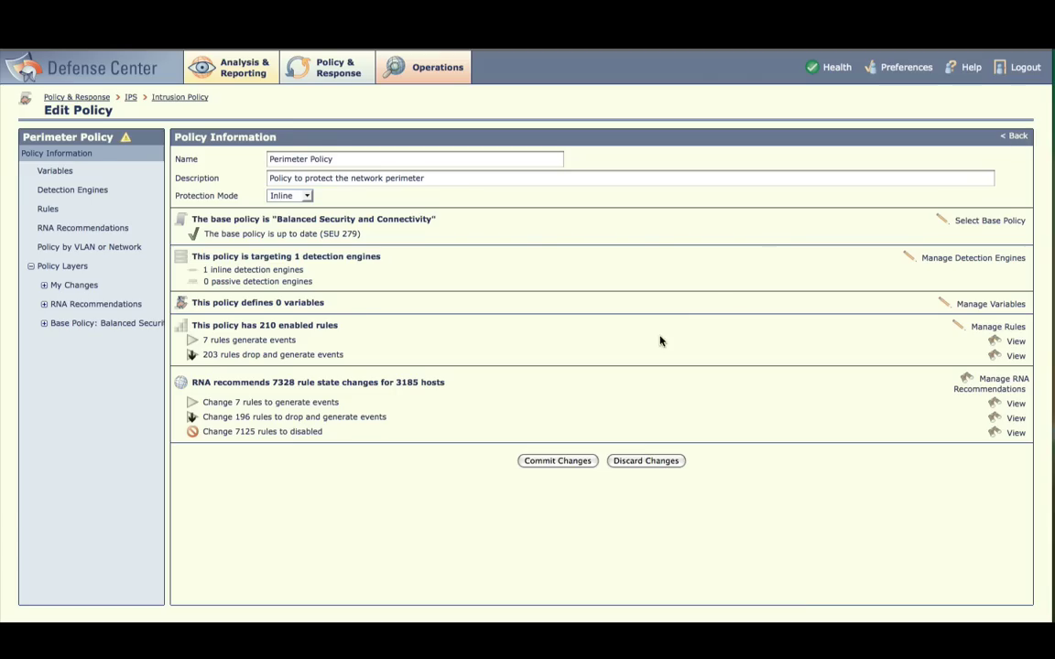
{"action": "left_click", "coordinate": [562, 461]}
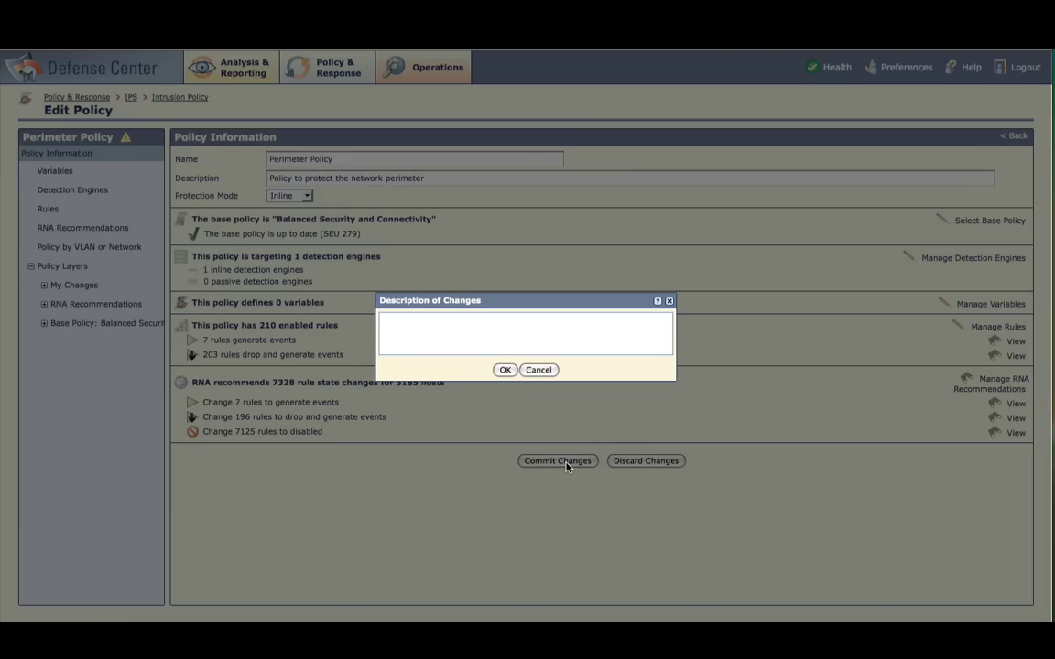
{"action": "type", "text": "Created policy"}
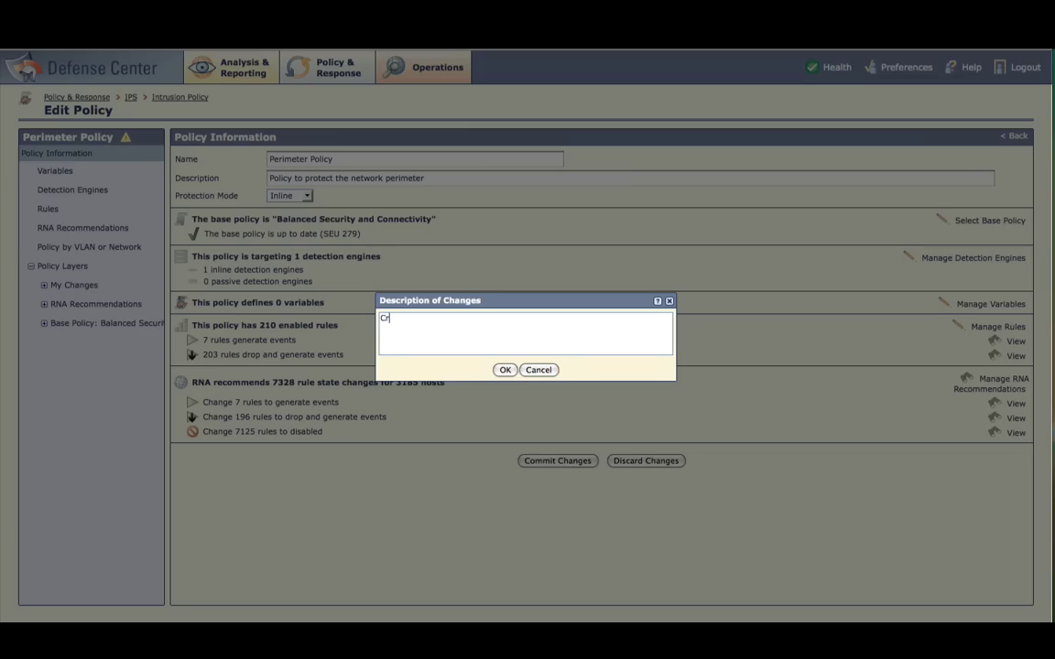